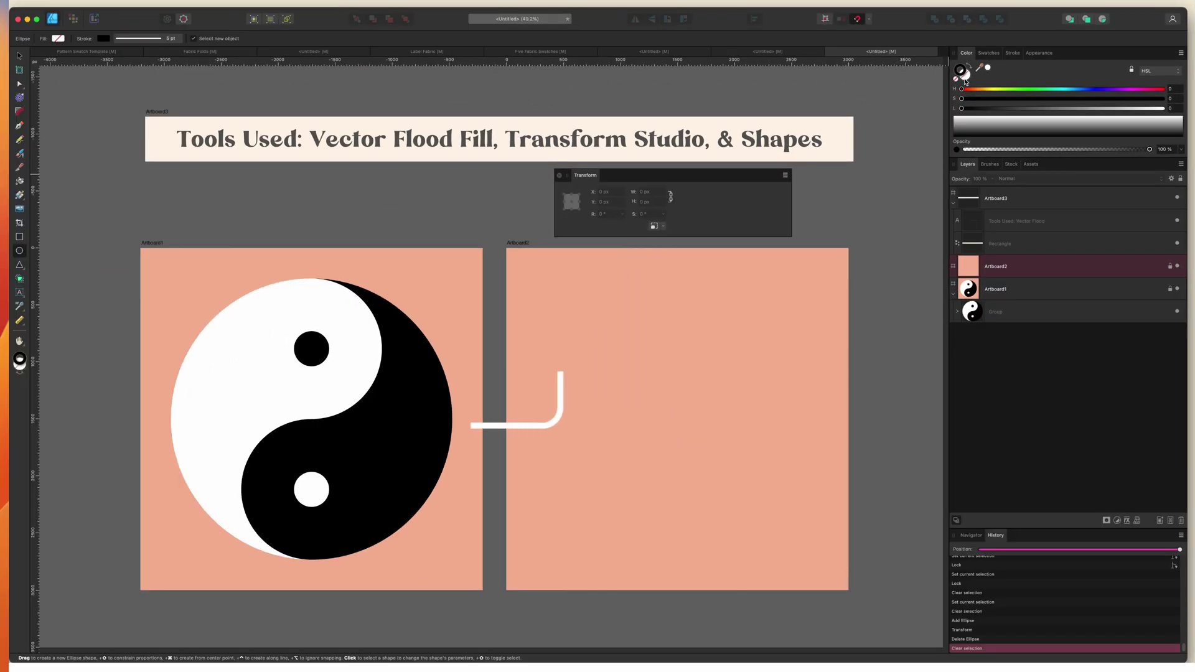
Step: Show the Stroke panel for the unfilled ellipse with its 5 pt black outline
left_click(1013, 54)
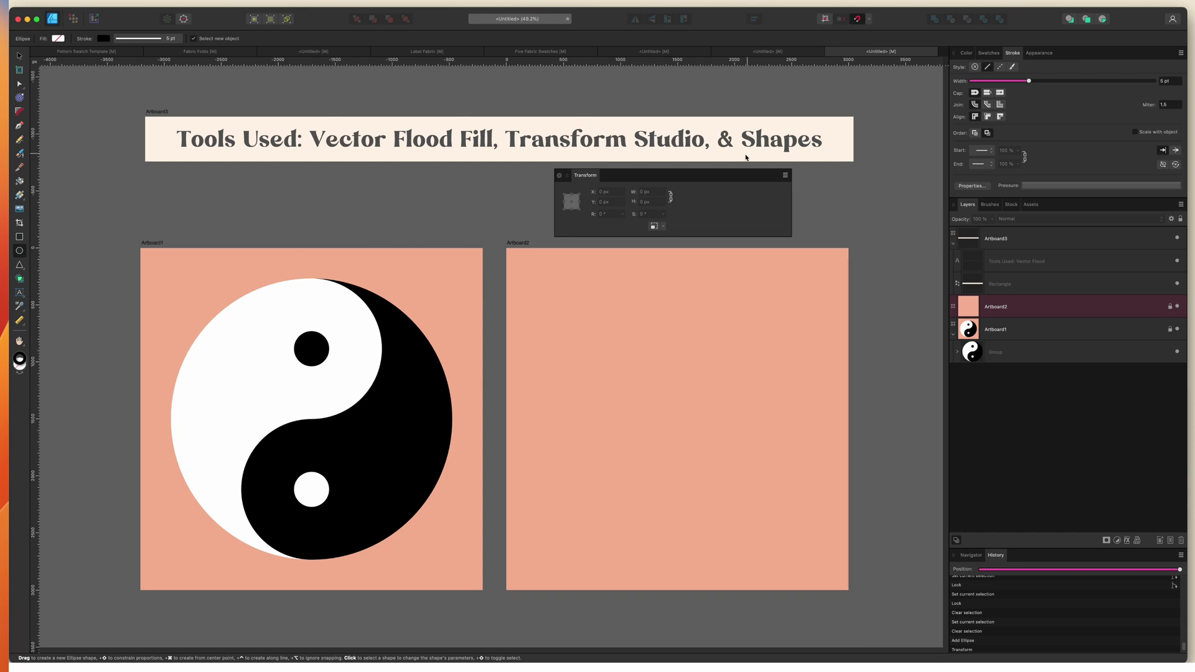
Step: Delete the stray ellipse from Artboard2, clear the selection, and show the Color panel
left_click(678, 182)
left_click(19, 251)
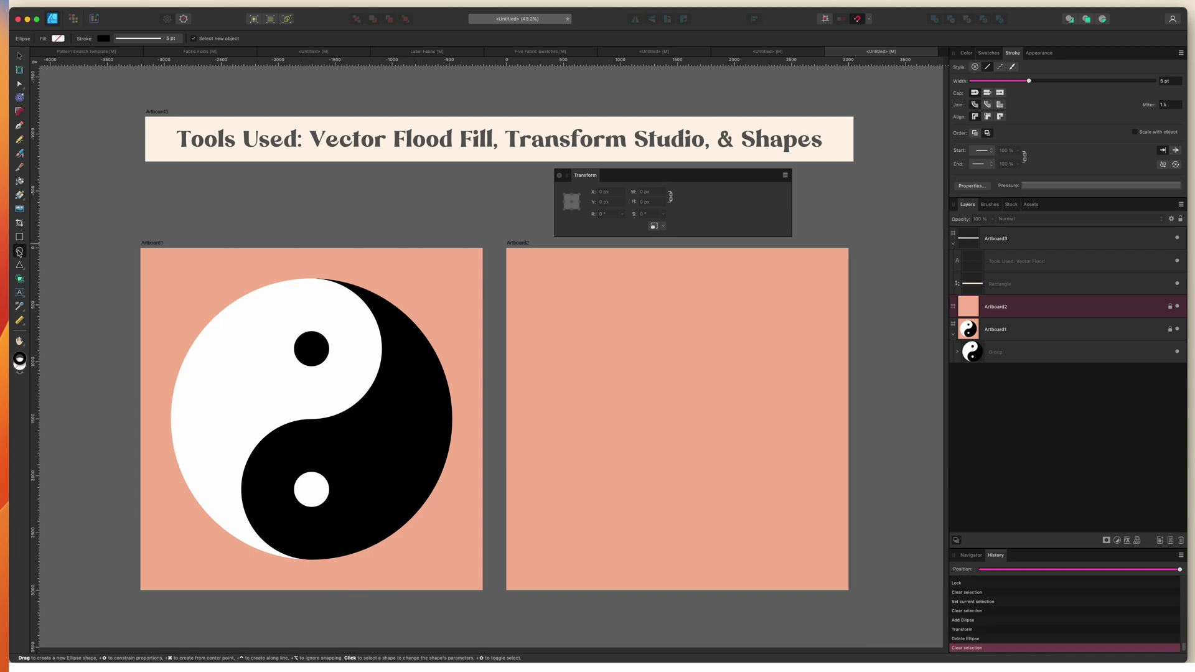
left_click(966, 53)
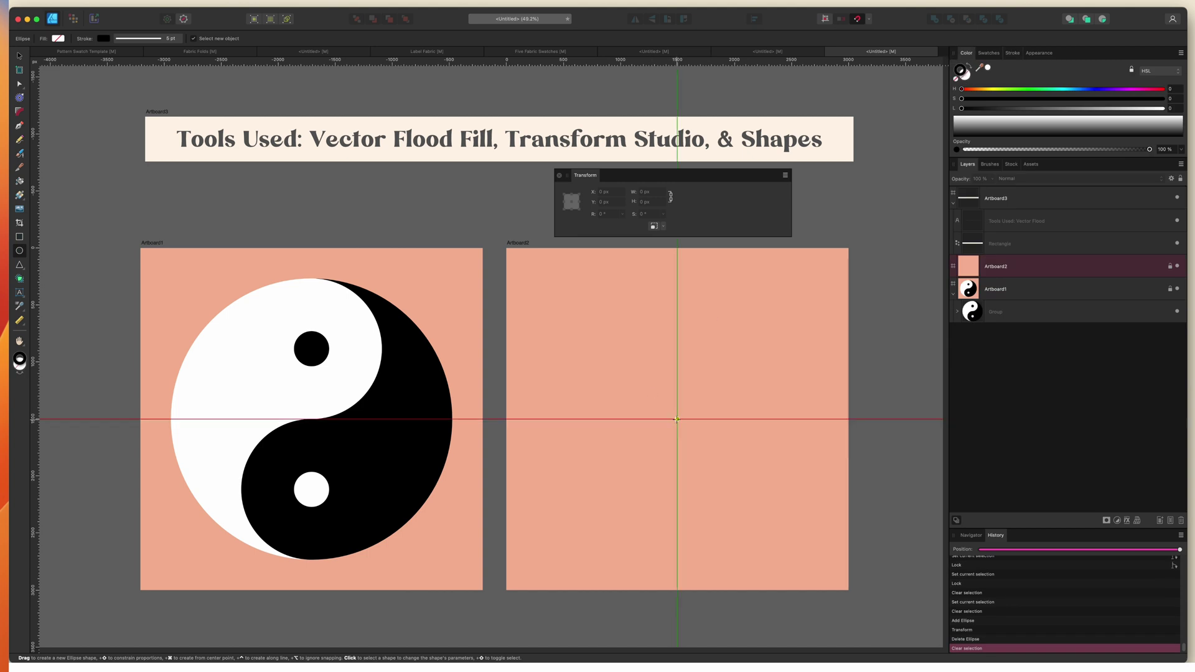
Step: Draw a black-outlined circle from Artboard2's centre and set its width to 2000 px
left_click_drag(677, 419, 789, 571)
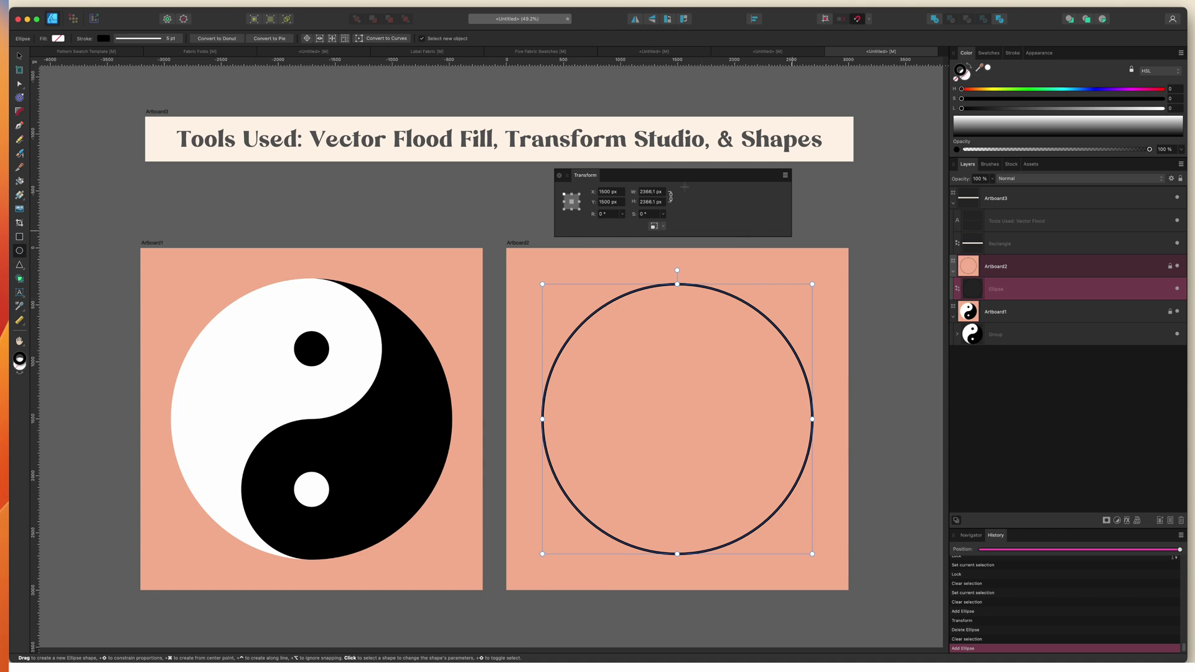
left_click(652, 192)
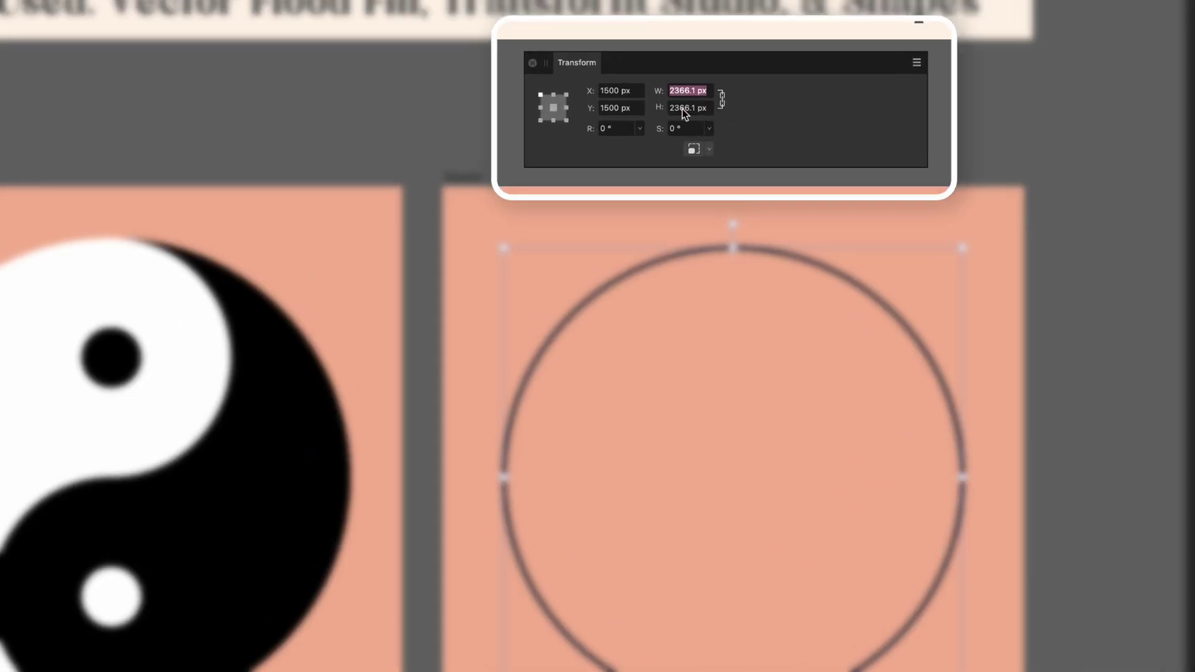
type("2000")
key("Tab")
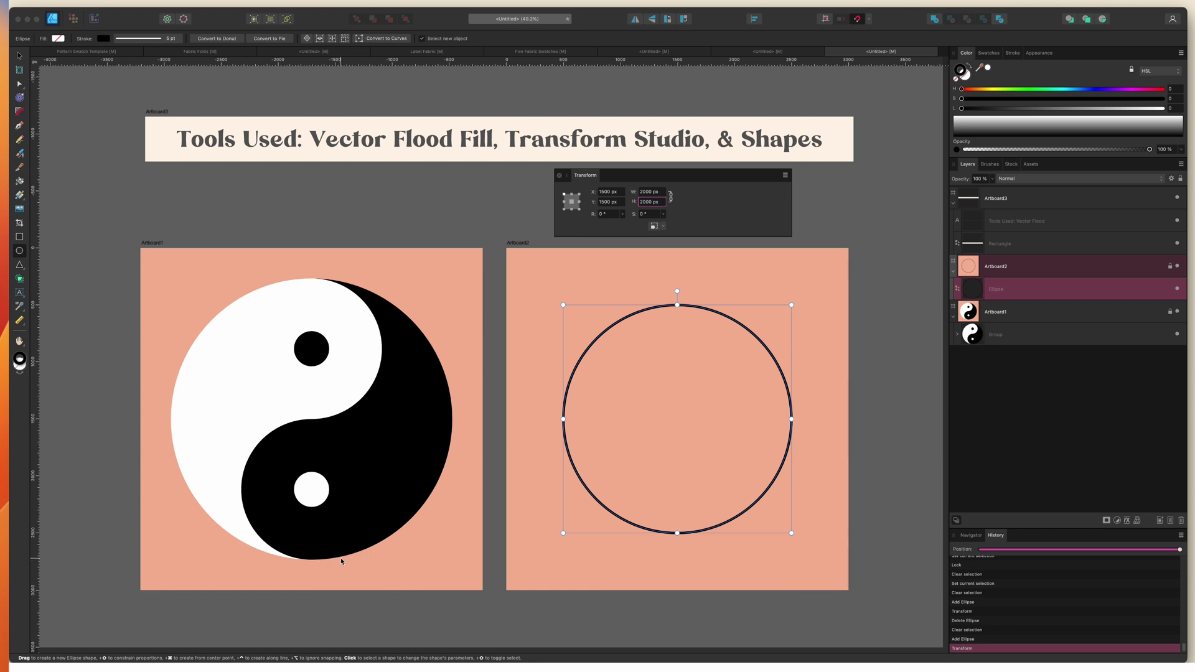
scroll(523, 455, "up", 1)
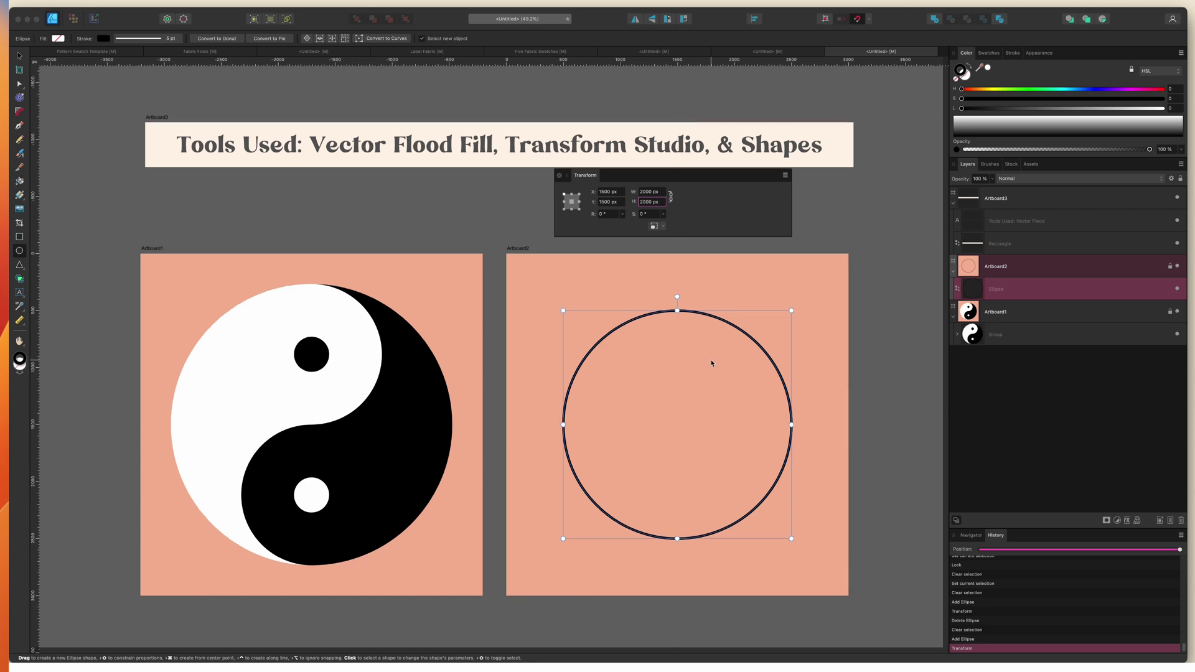
Step: Duplicate the circle and resize the copy to 1000 px from its left-middle anchor
key("super+j")
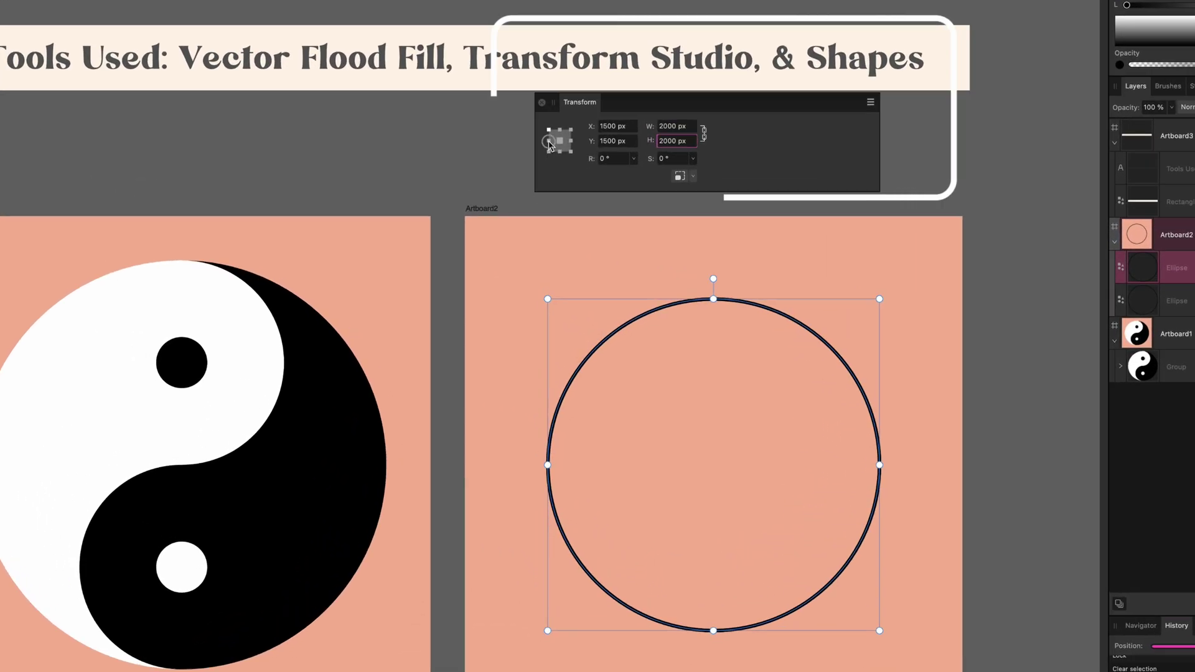
left_click(563, 201)
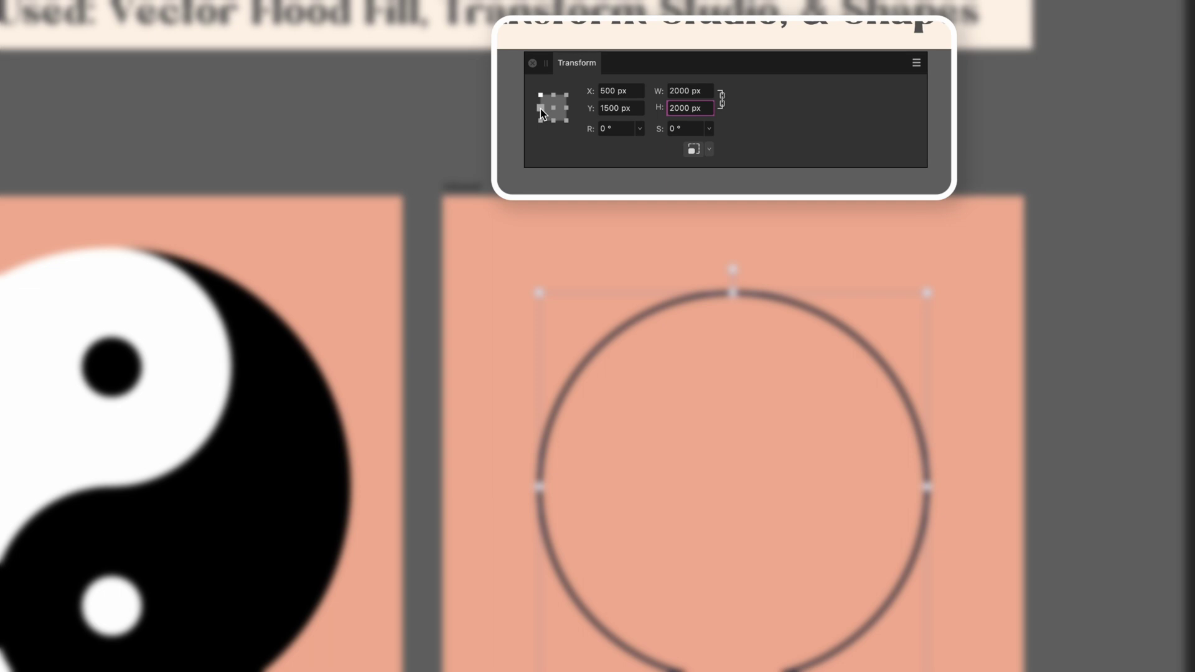
left_click(704, 109)
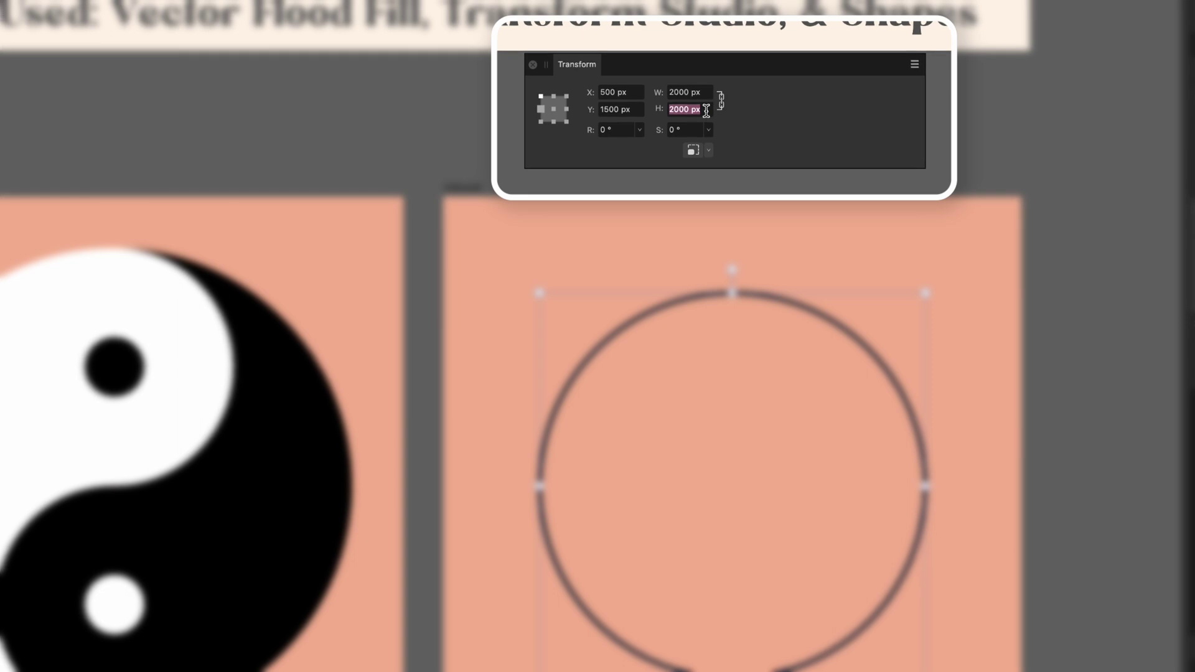
type("1000")
key("Tab")
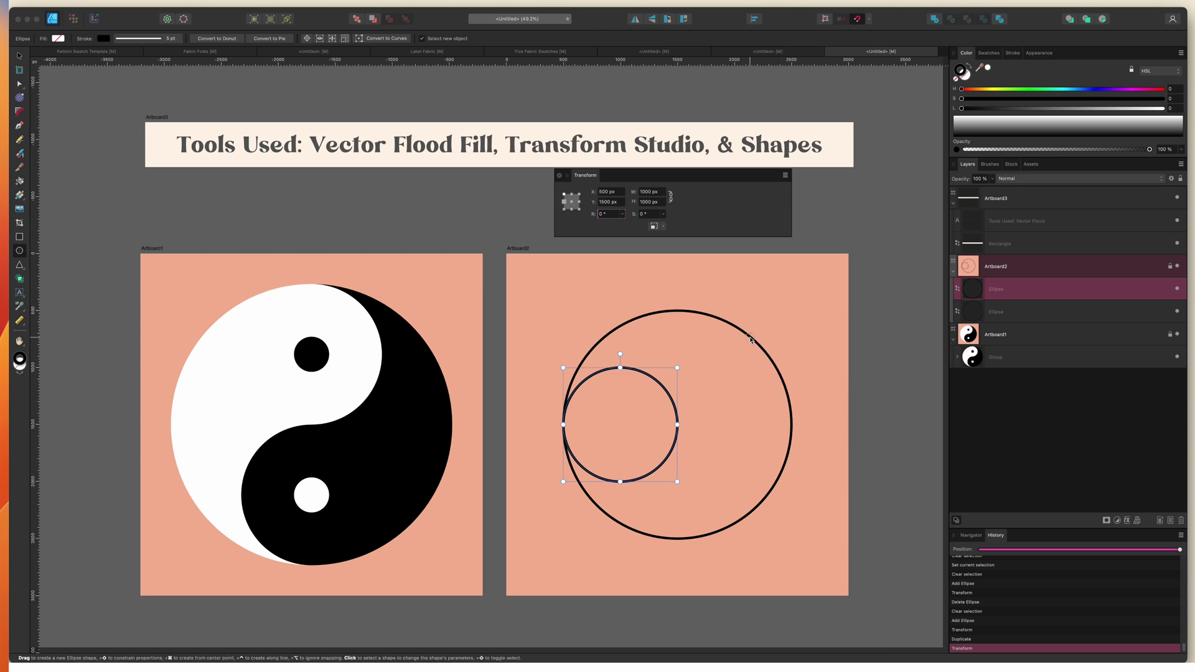
Step: Duplicate the large circle and shrink the copy to 1000 px at X 2500, Y 1500
key("super+d")
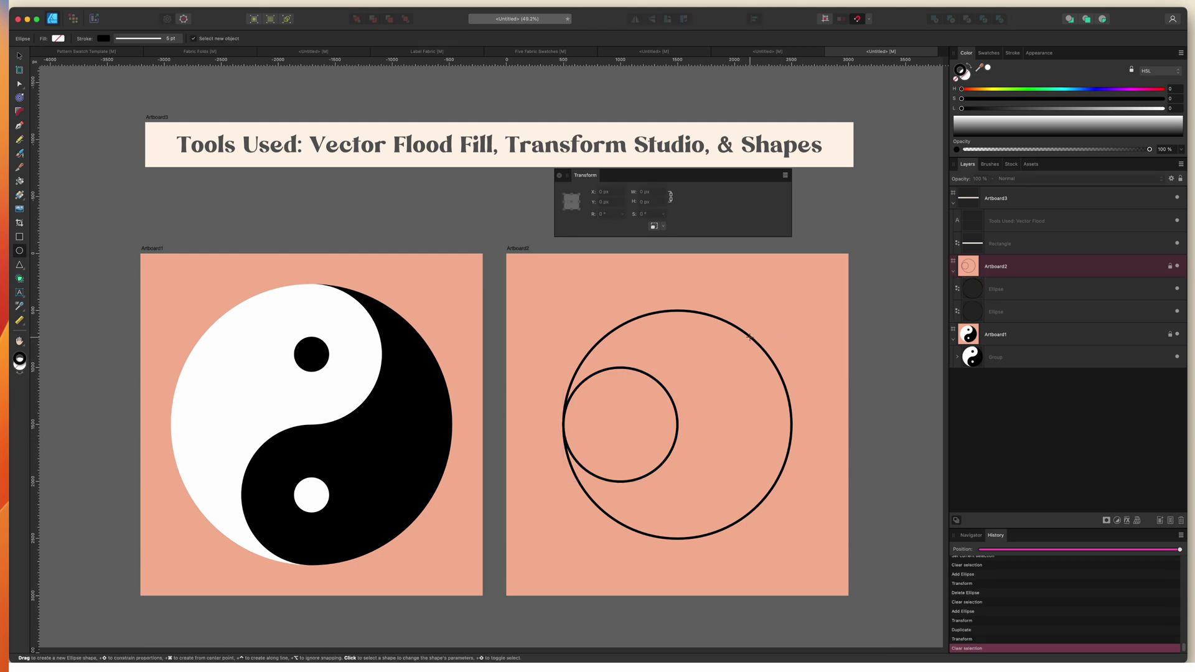
left_click(1004, 305)
key("super+j")
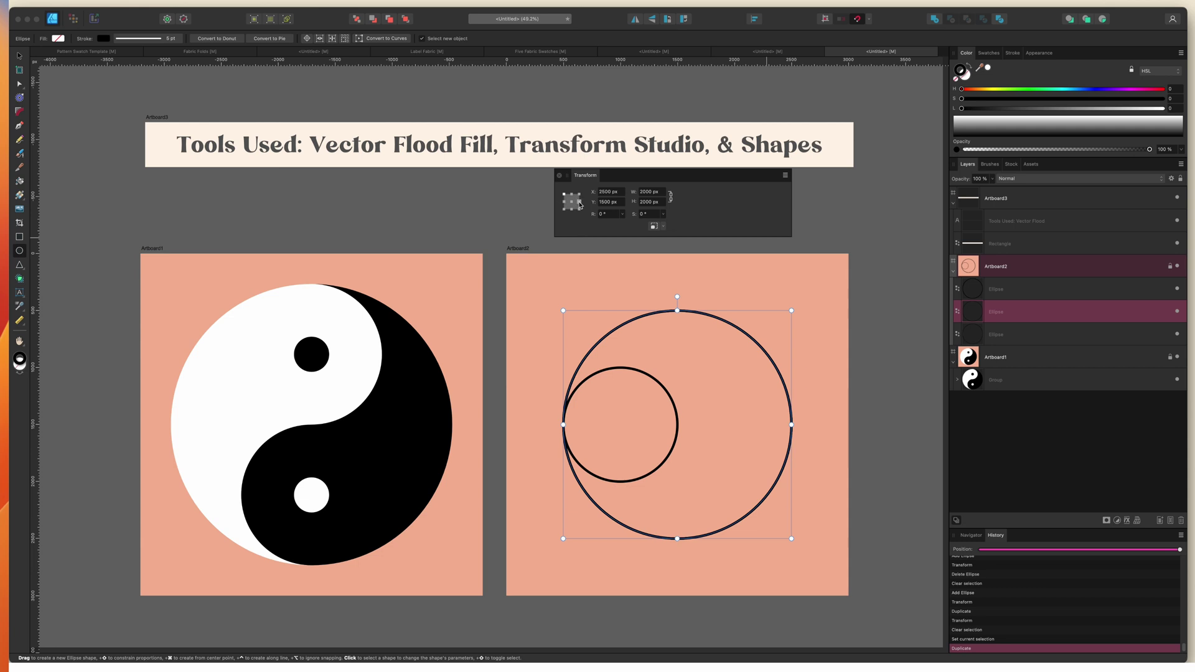
left_click(661, 193)
left_click(661, 193)
key("Tab")
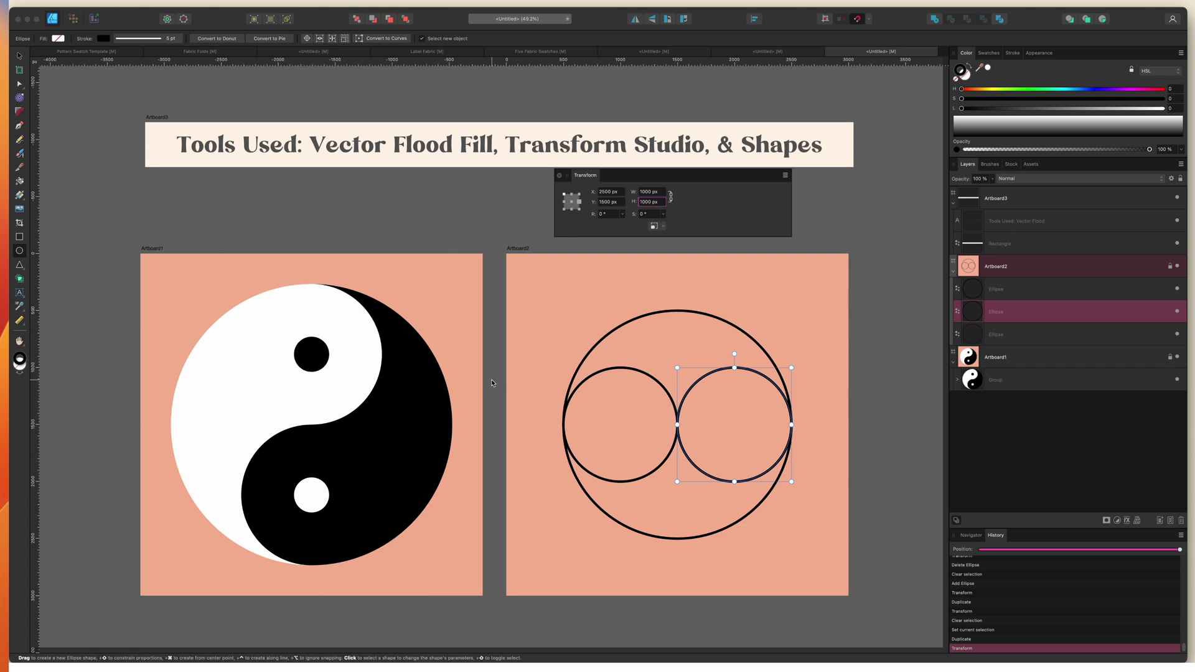
Step: Duplicate the left circle, shrink the copy to 250 px at X 1000, then deselect
left_click(798, 339)
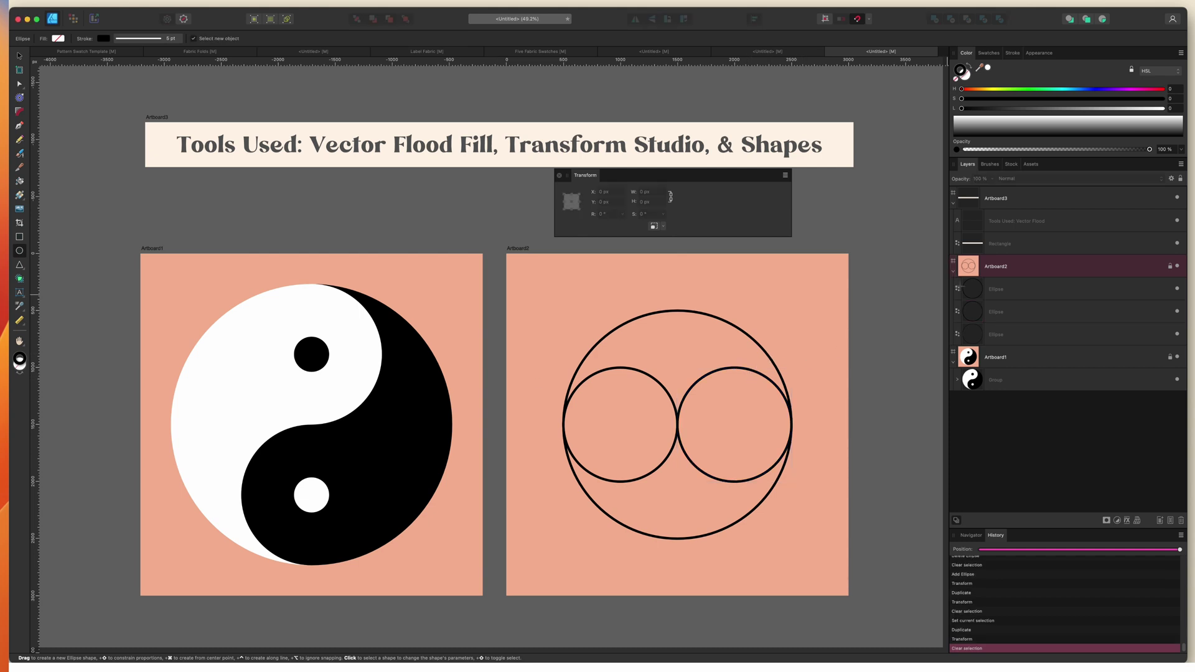
left_click(1003, 294)
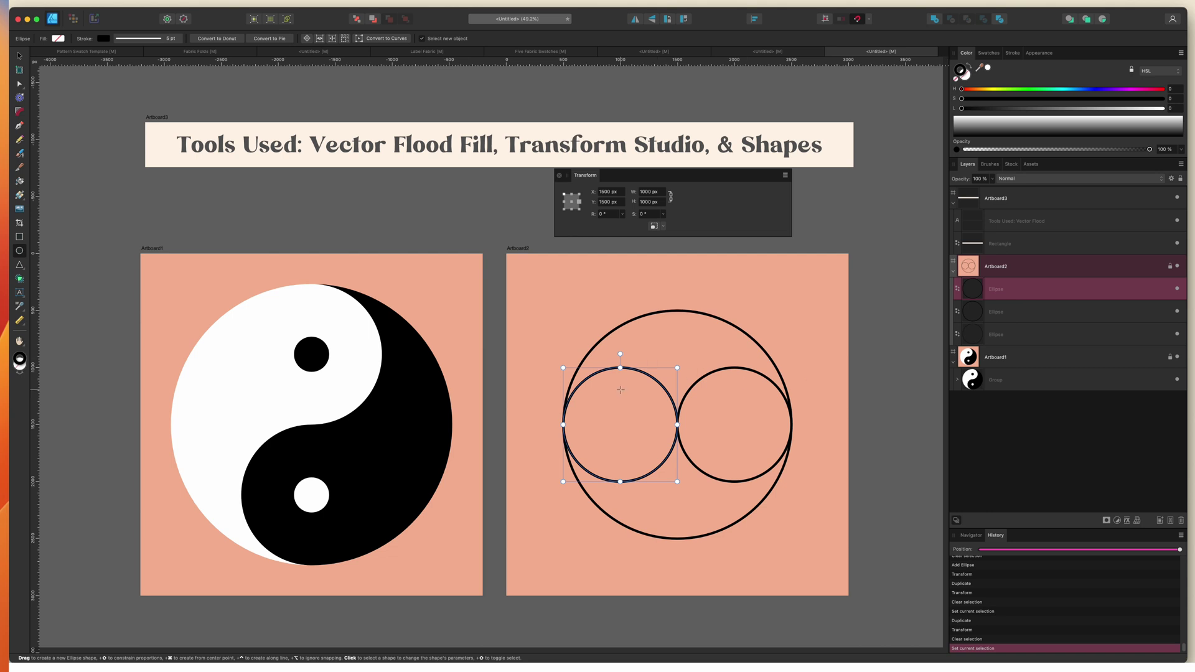
key("super+j")
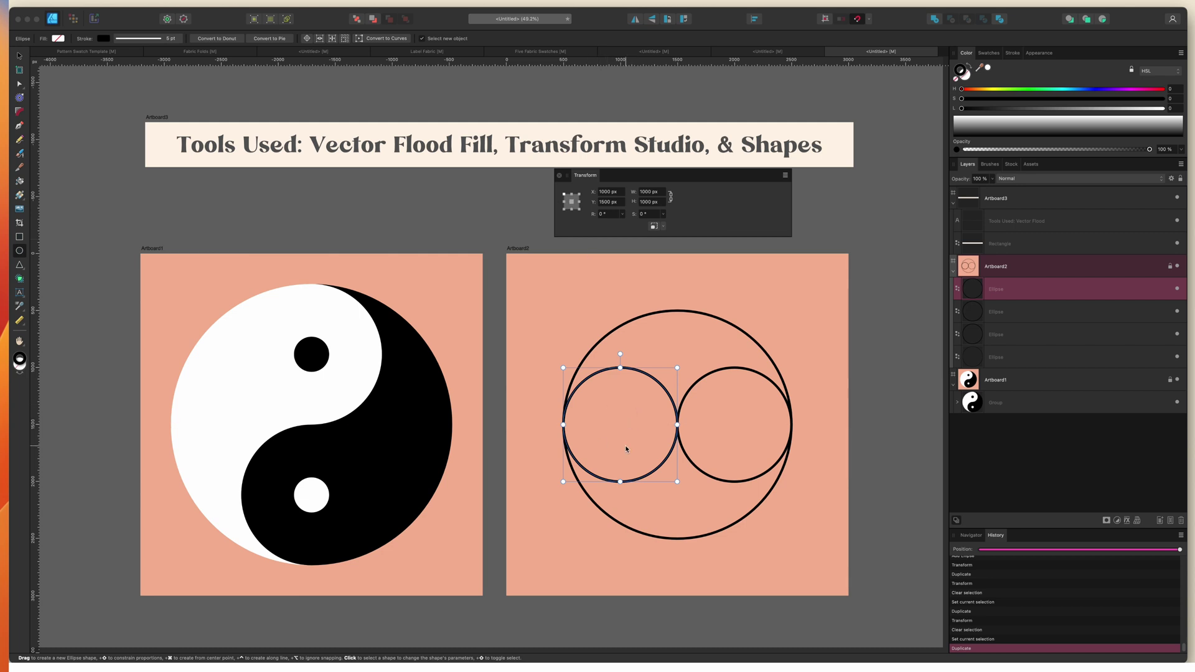
left_click(654, 192)
type("250")
key("Tab")
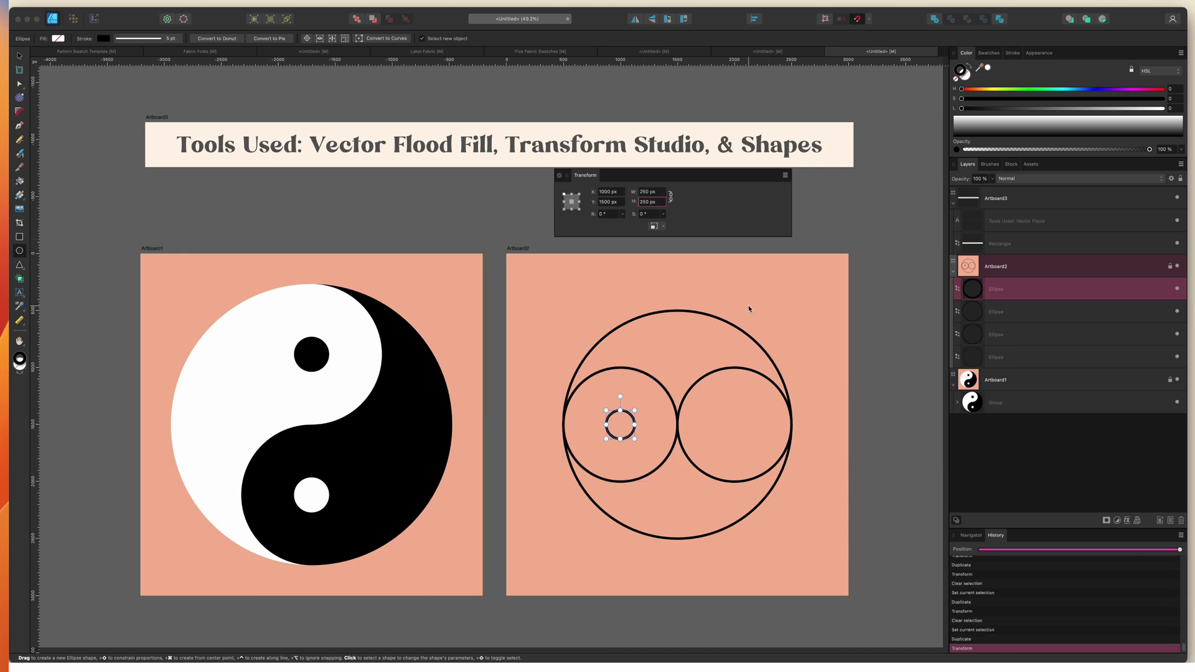
left_click(737, 367)
Step: Duplicate the right circle and shrink the copy to 250 px (1000 px/4) at X 2000
key("v")
left_click(1051, 331)
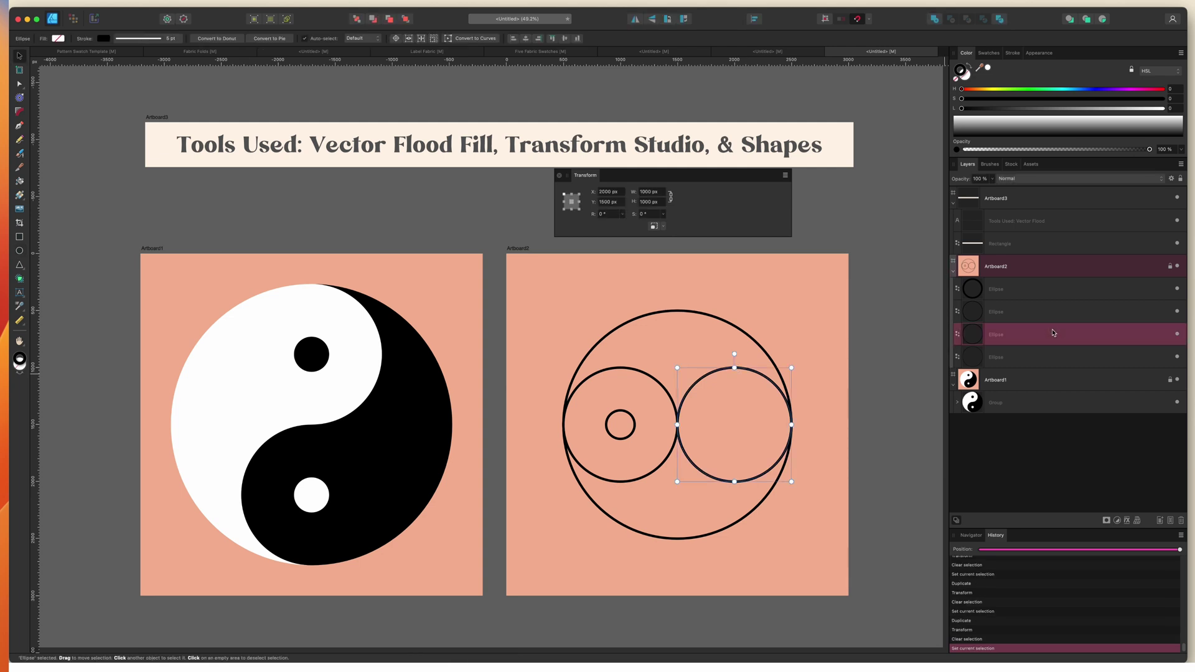
key("super+j")
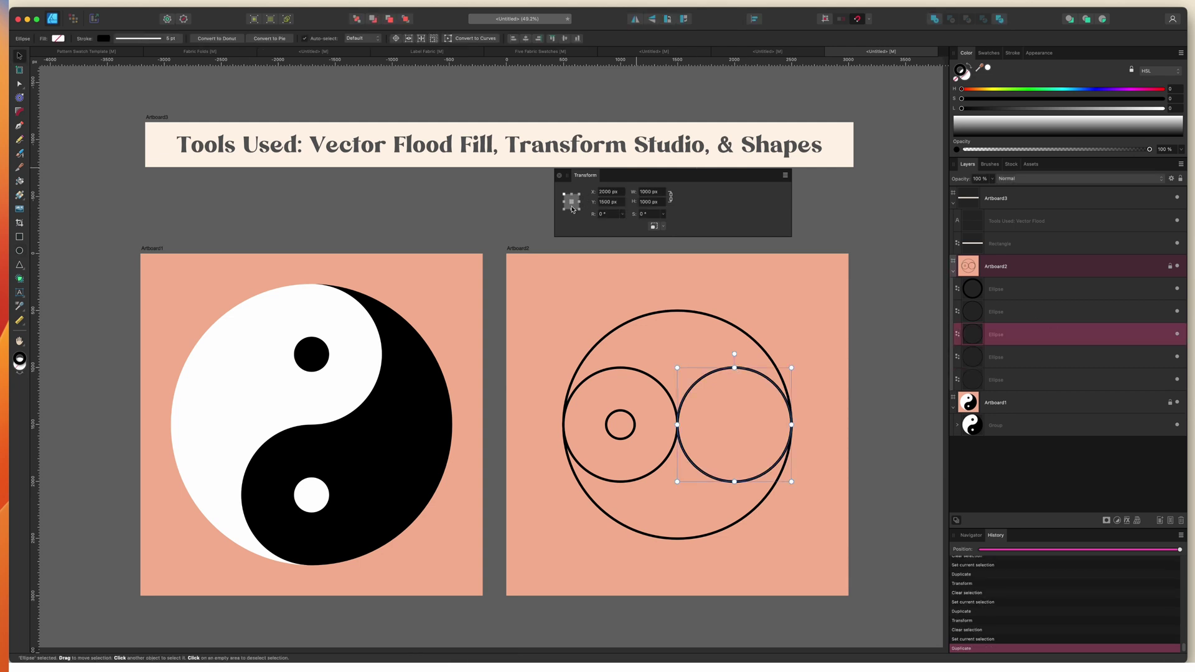
left_click(654, 192)
key("Tab")
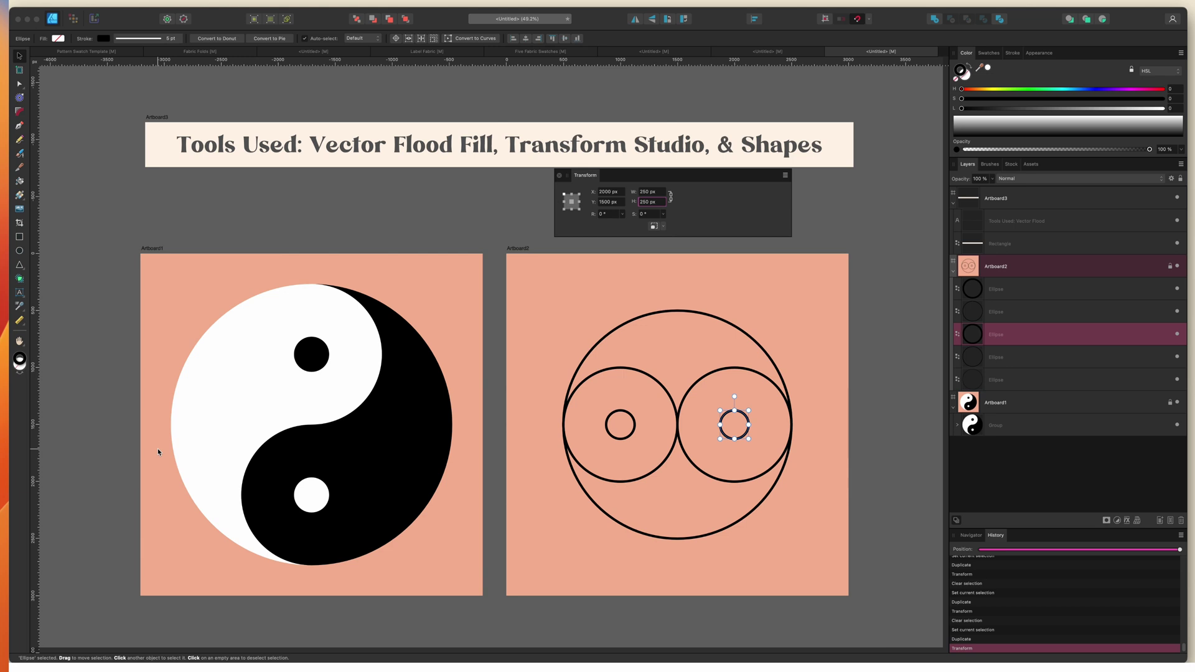
Step: Dock the Transform panel, marquee-select the five ellipses, and switch to Vector Flood Fill
left_click_drag(729, 180, 1124, 537)
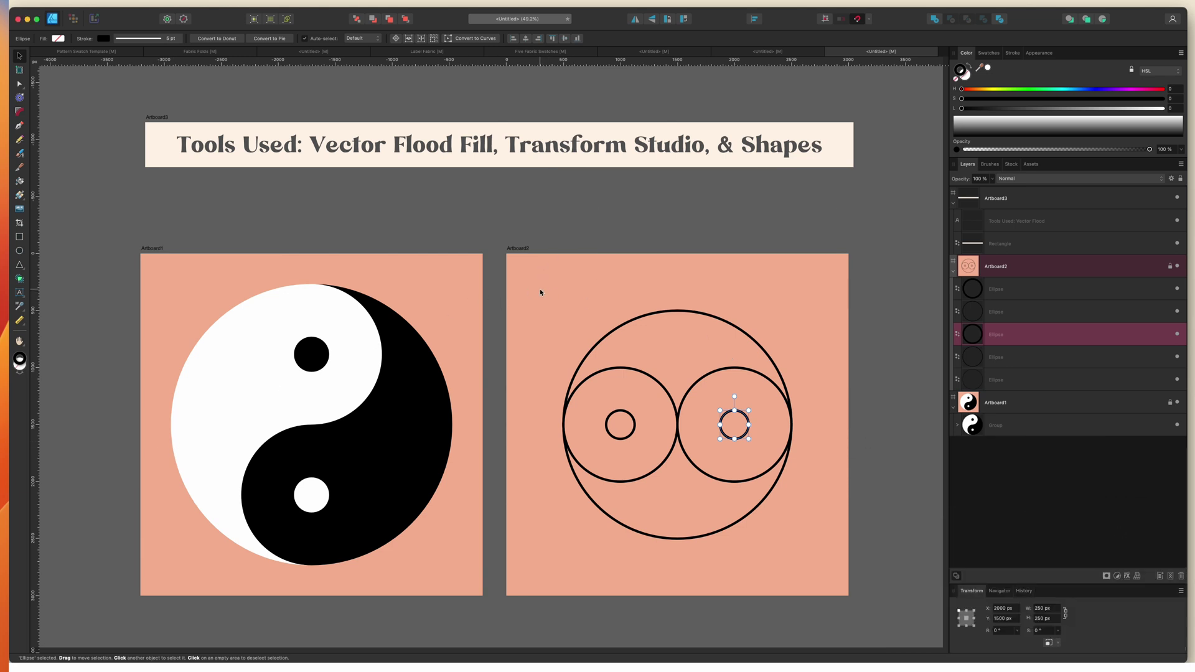
left_click_drag(540, 290, 827, 562)
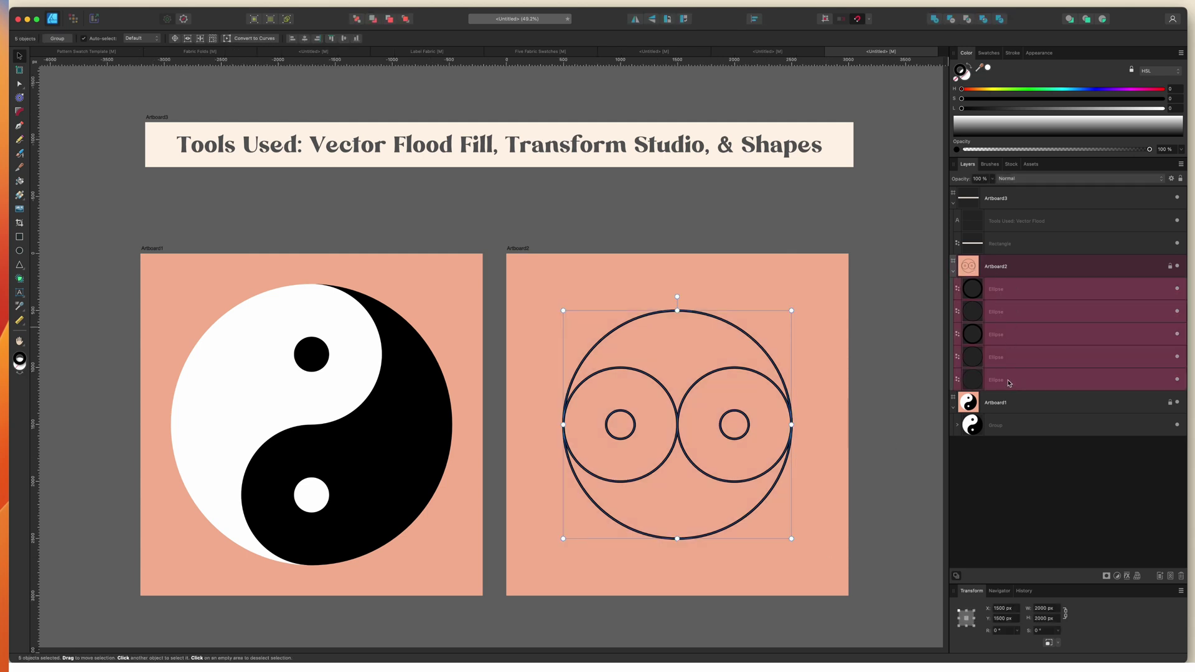
key("r")
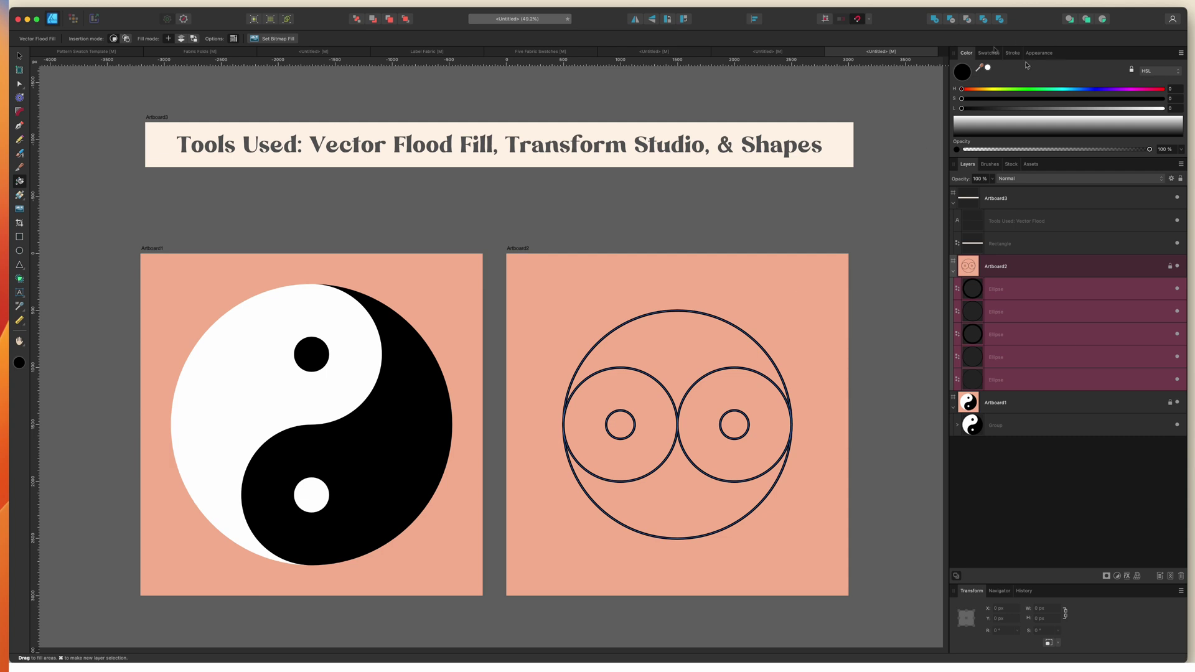
Step: Flood-fill the right ring, the upper region and the small left circle with black
left_click(989, 53)
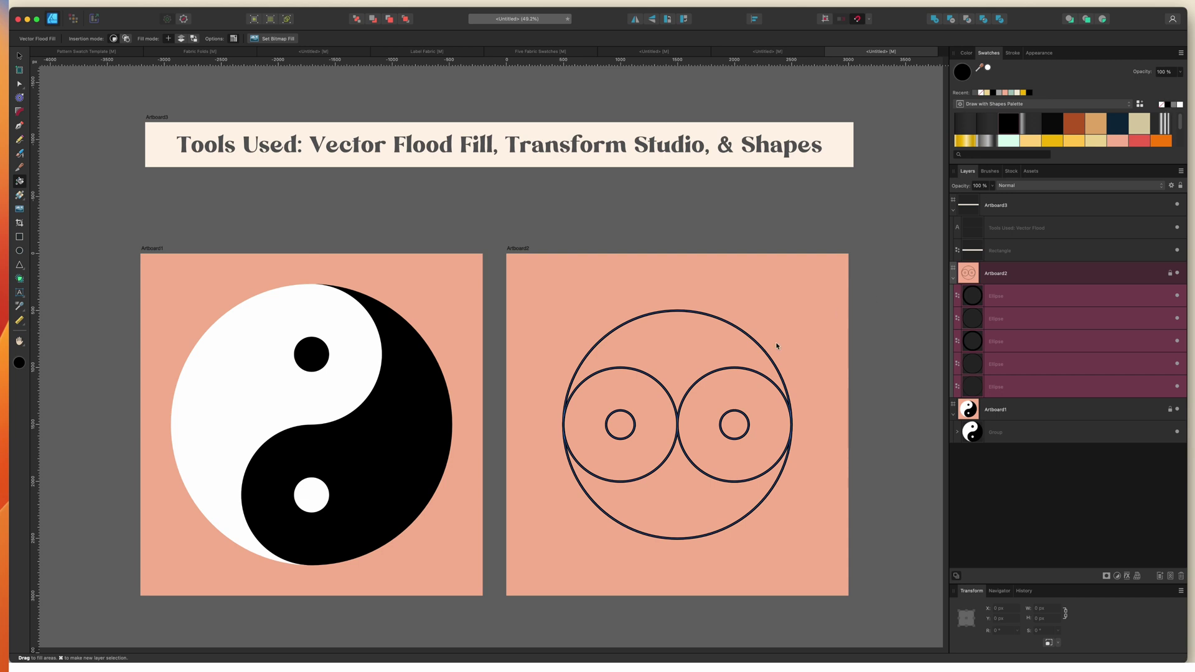
left_click(754, 393)
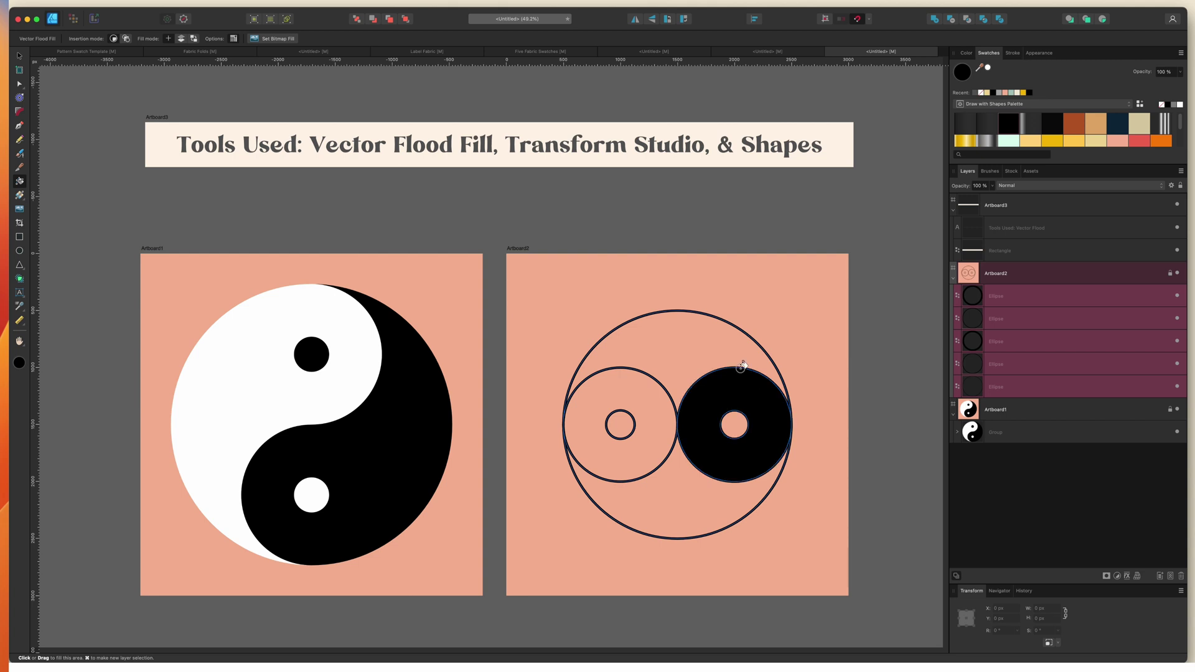
left_click(715, 358)
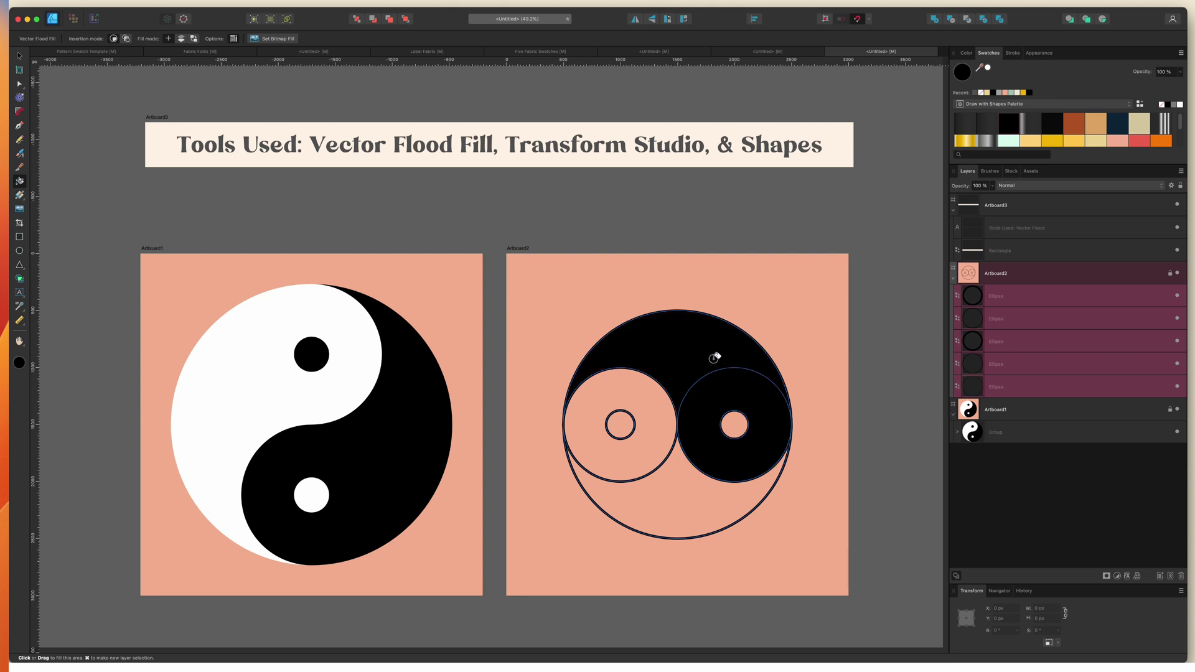
left_click_drag(714, 358, 715, 360)
left_click_drag(964, 415, 983, 428)
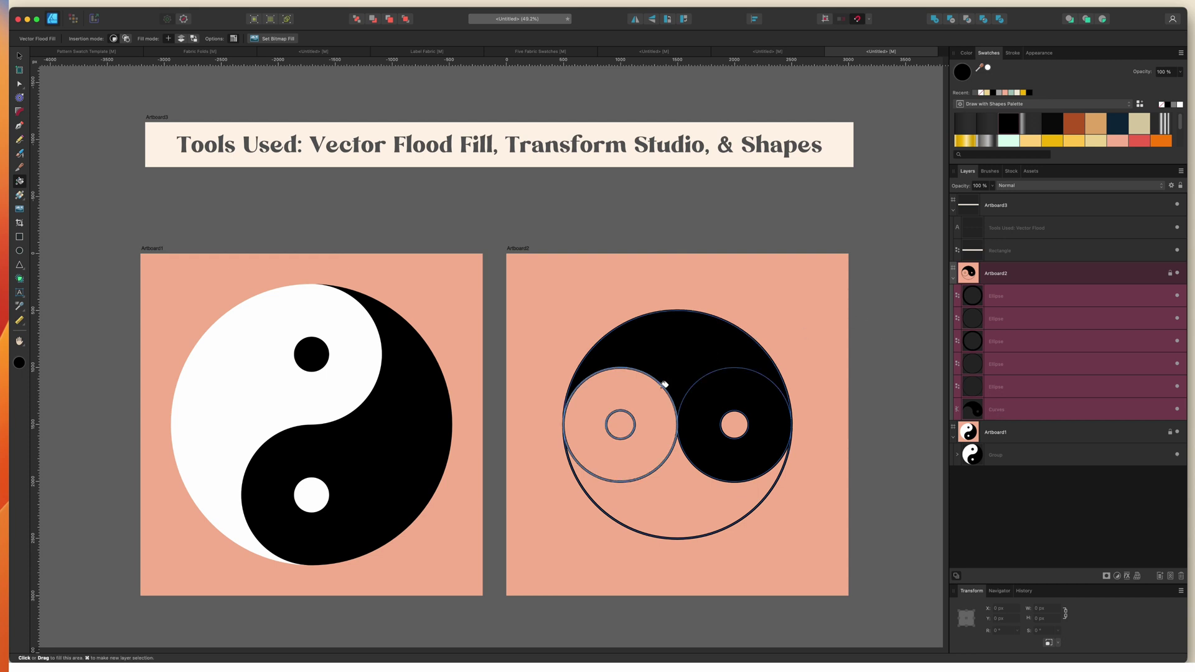
left_click(621, 424)
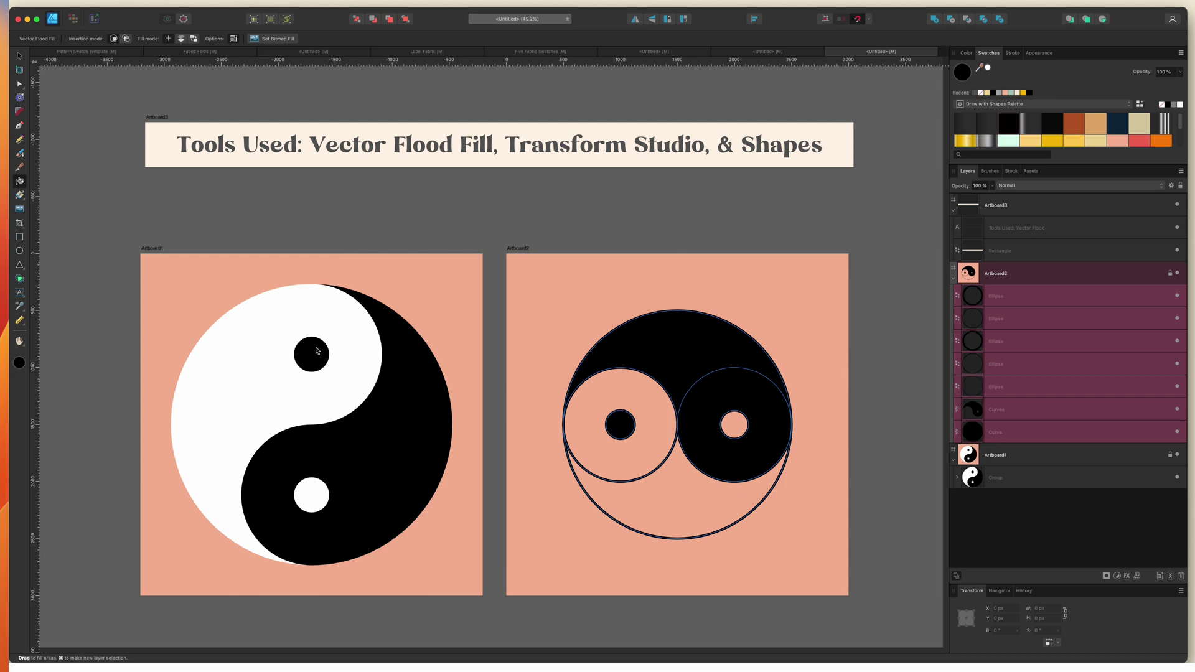
Step: Flood-fill the left ring, the lower region and the small right circle with white
left_click(1180, 105)
left_click(599, 455)
left_click_drag(599, 455, 632, 488)
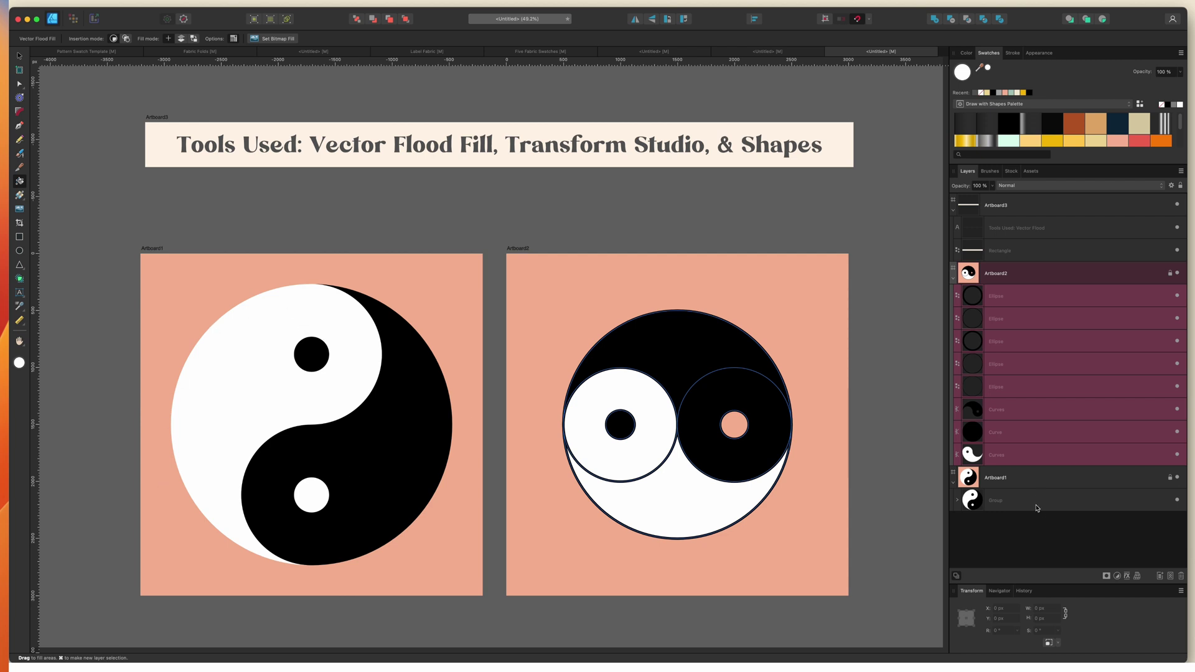
left_click(735, 422)
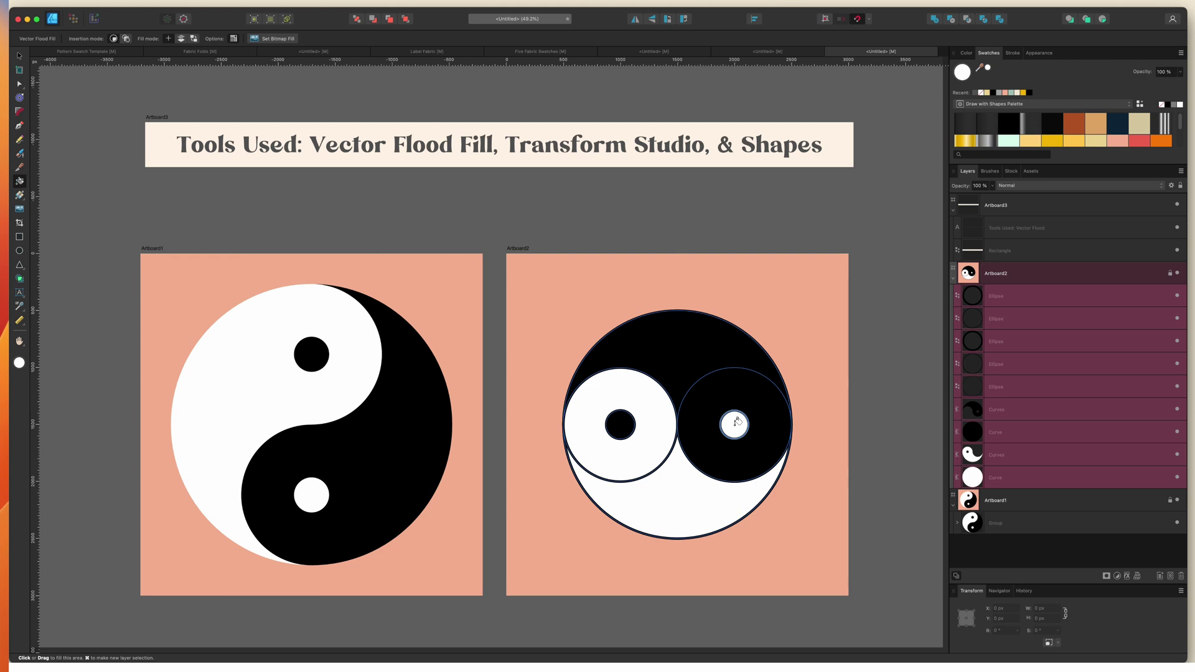
Step: Hide the five Ellipse outline layers, then select the four Curves fill layers
left_click(1036, 392)
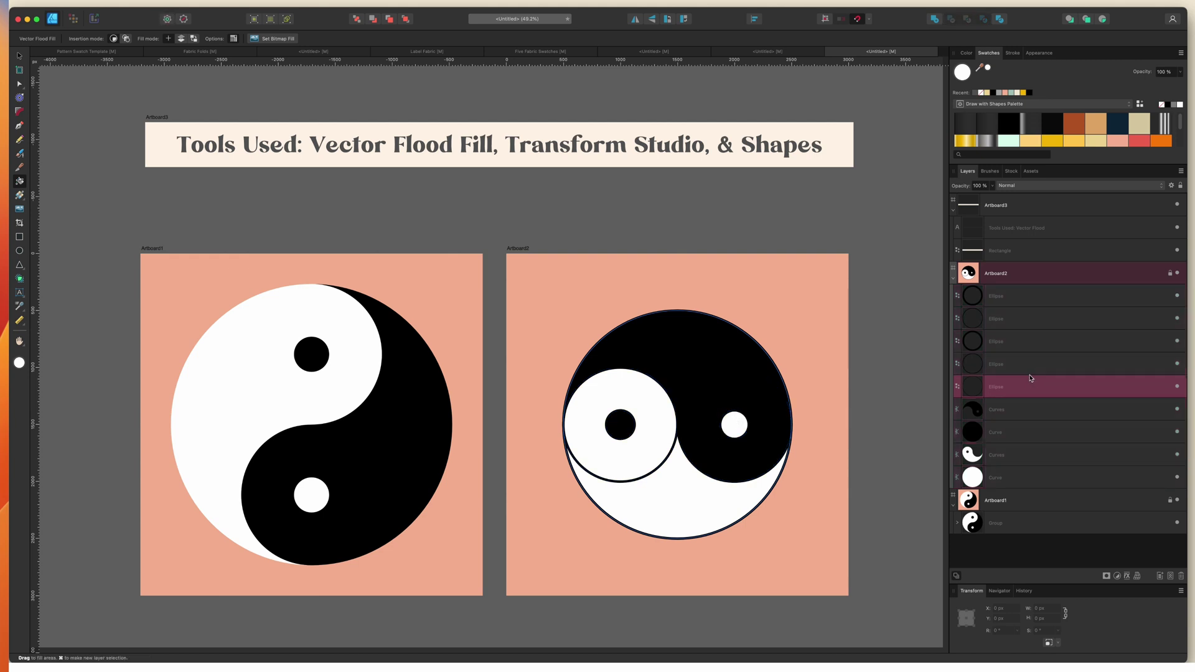
left_click(1028, 299, "shift")
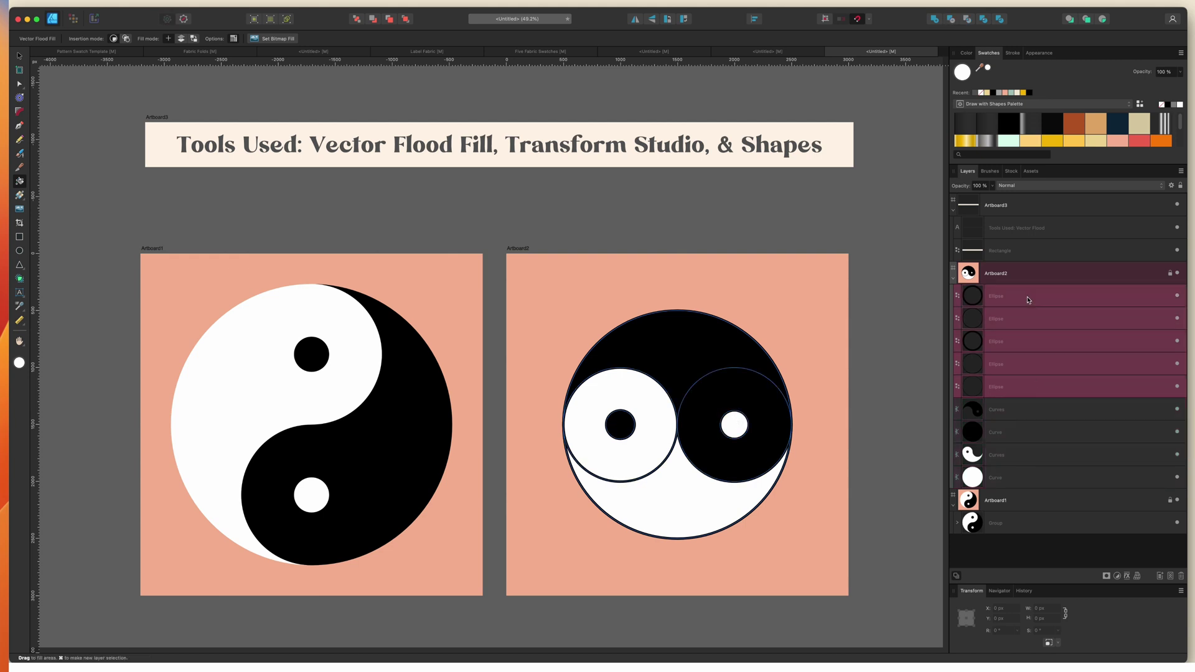
left_click(1177, 296)
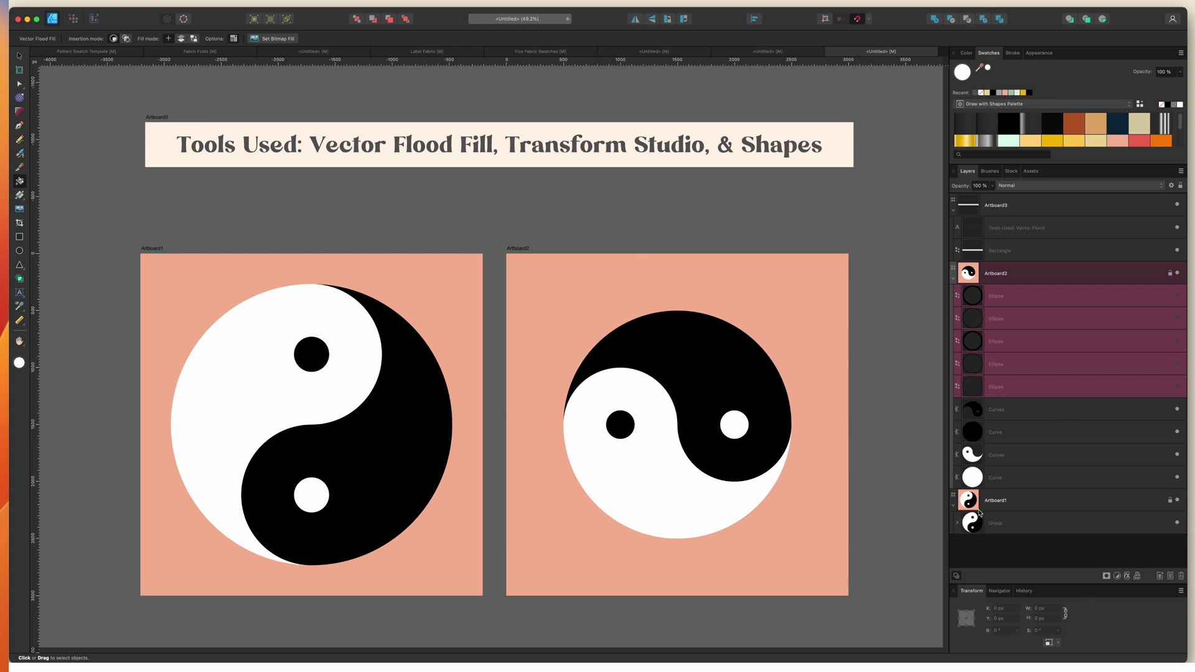
left_click(1033, 412)
left_click(1024, 478, "shift")
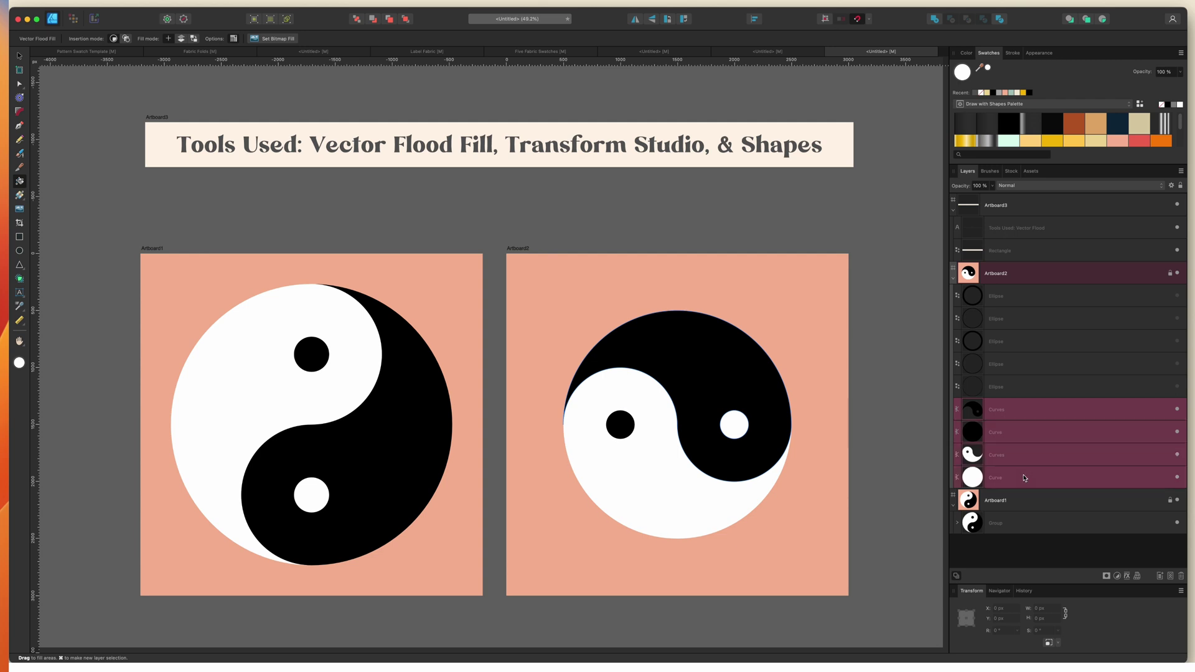
Step: Group the four black and white Curves fills with Cmd+G
key("super+g")
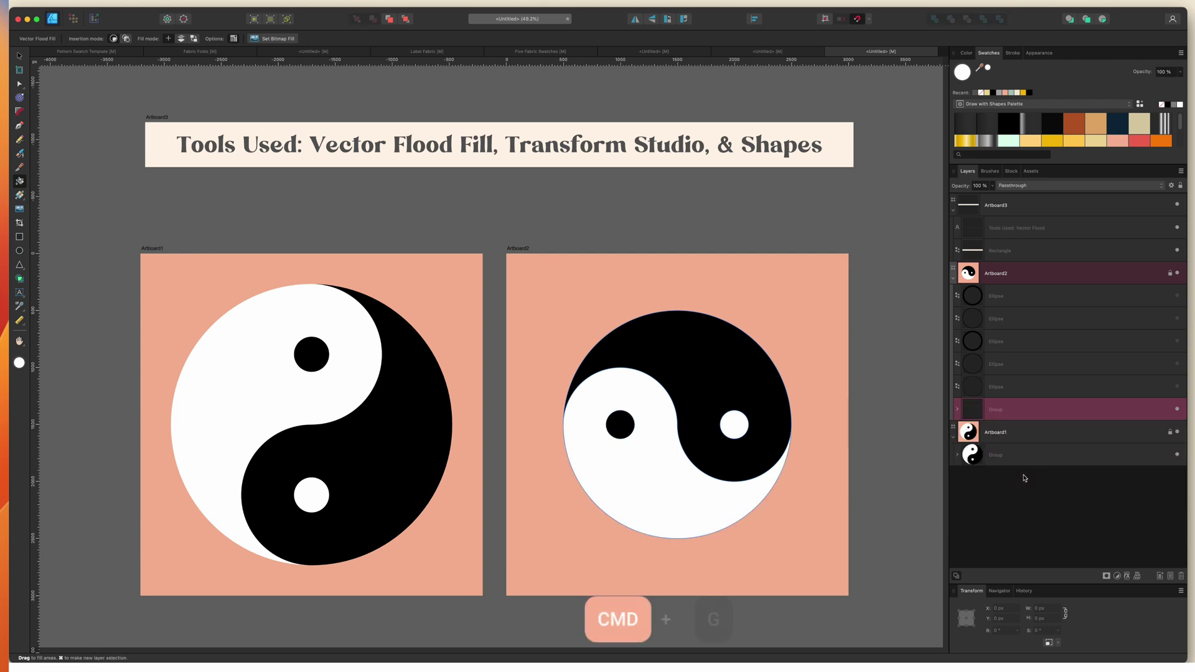
Step: Rotate the grouped yin-yang 90° clockwise so white sits left and black right
left_click(684, 19)
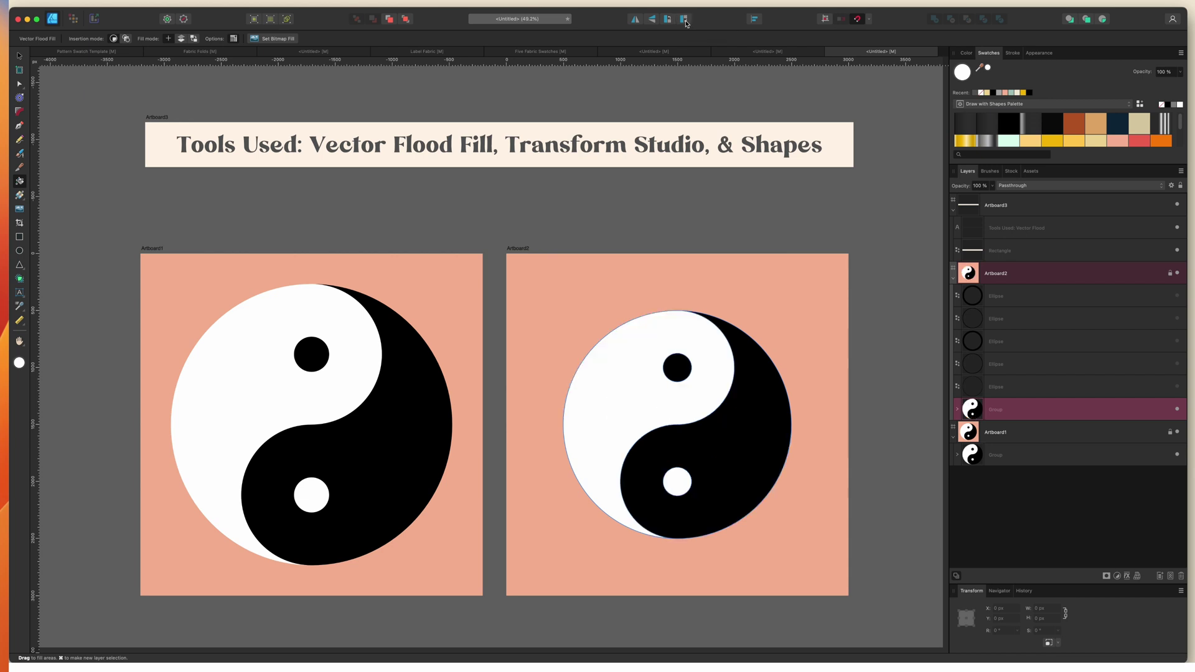